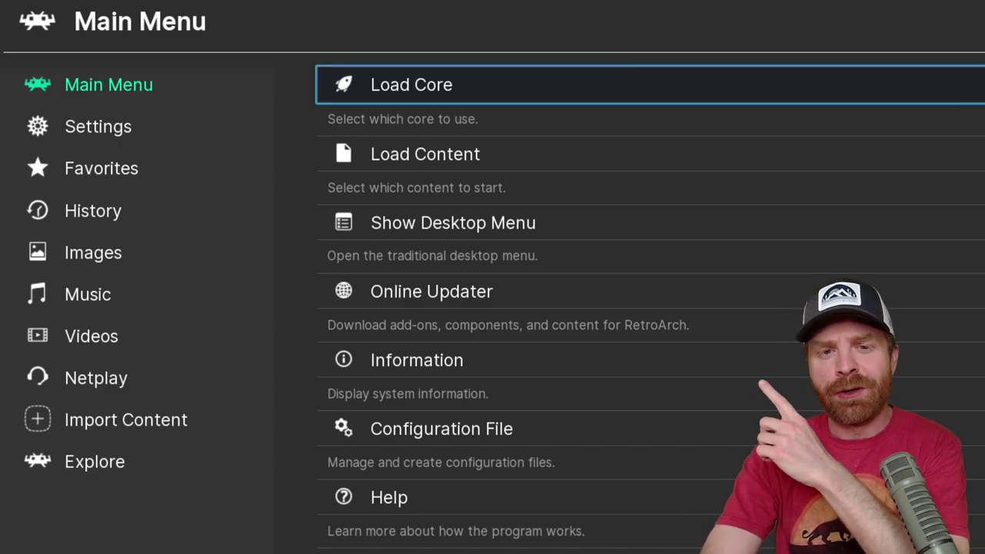
Step: Open the Core Downloader and scroll to the Nintendo - Nintendo 64 (Mupen64Plus-Next) core
key(Return)
key(Down)
key(Return)
key(Down)
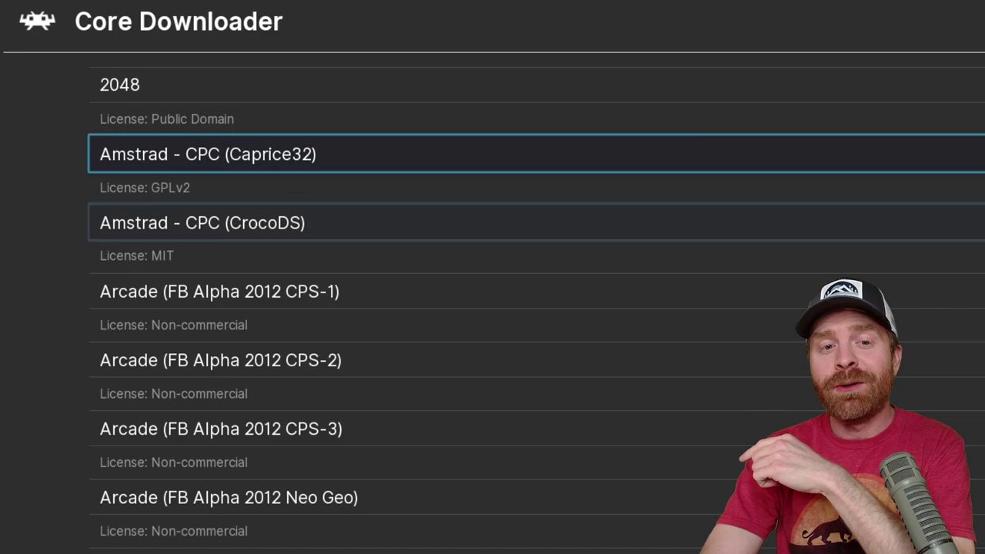
key(Down)
key(Down)
key(Down)
key(Down)
key(Down)
key(Down)
key(Down)
key(Down)
key(Down)
key(Down)
key(Down)
key(Down)
key(Down)
key(Down)
key(Down)
key(Down)
key(Down)
key(Down)
key(Down)
key(Down)
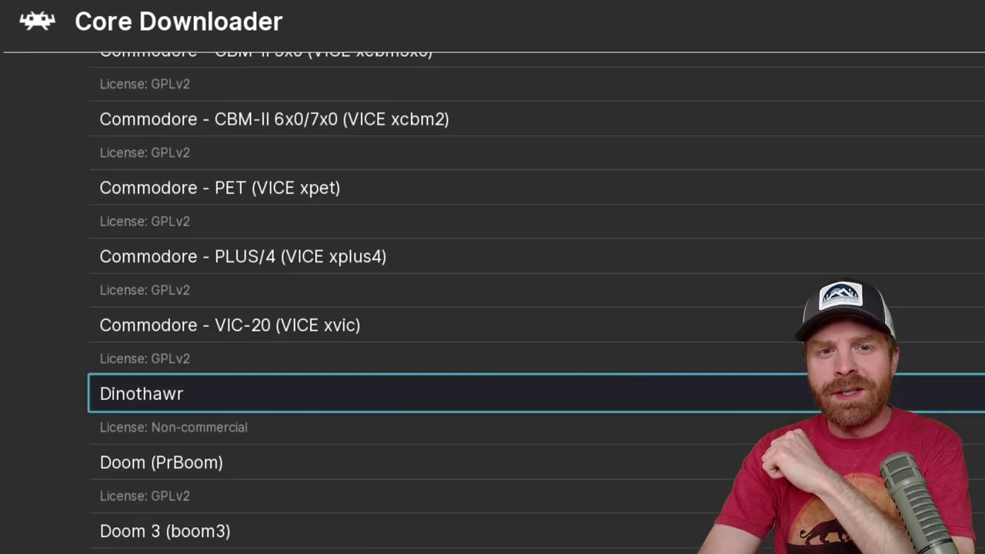
key(Down)
key(Down)
key(Down)
key(Down)
key(Down)
key(Down)
key(Down)
key(Down)
key(Down)
key(Down)
key(Down)
key(Down)
key(Down)
key(Down)
key(Down)
key(Down)
key(Down)
key(Down)
key(Down)
key(Down)
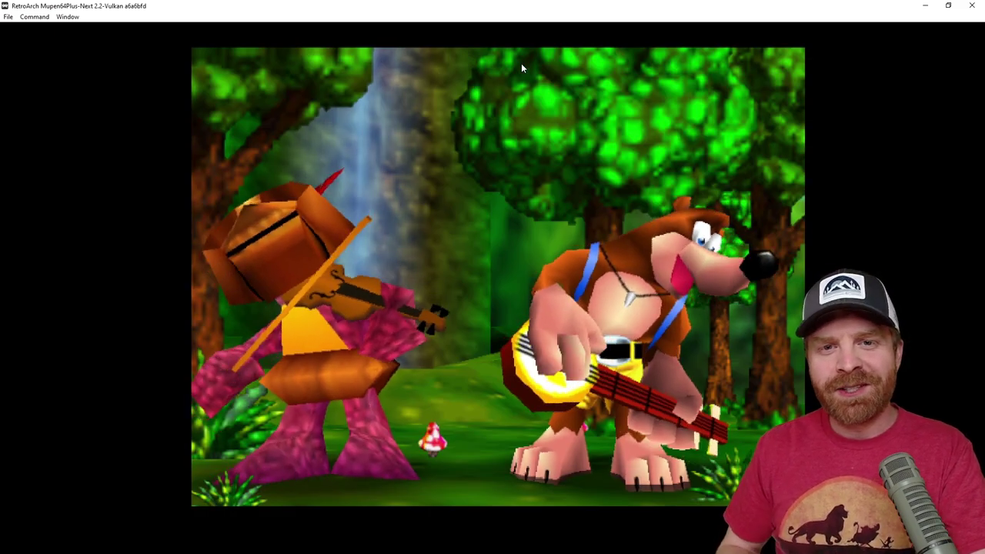
Step: Open the running core's options from the Quick Menu and view the 4:3 Resolution choices
key(F1)
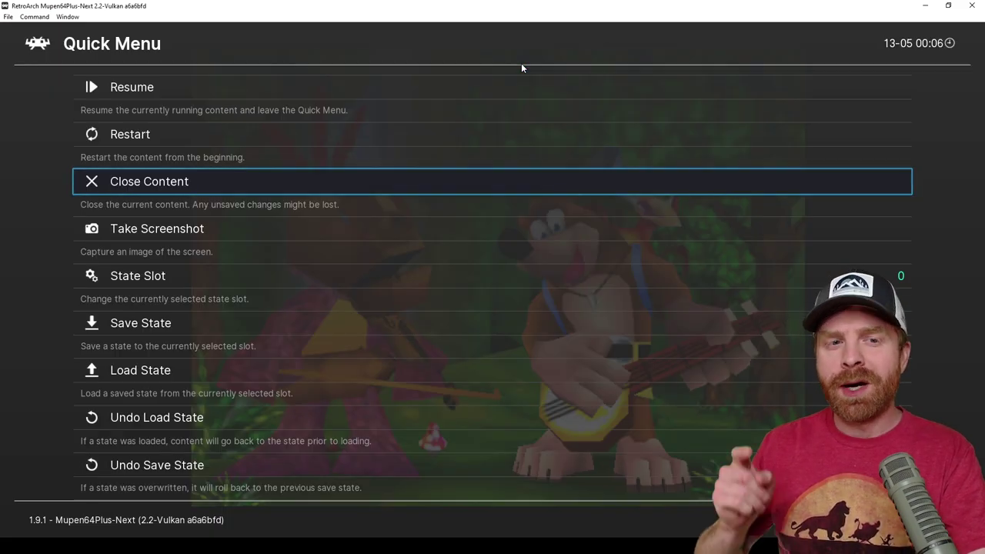
key(Down)
key(Down)
key(Down)
key(Down)
key(Down)
key(Down)
key(Down)
key(Down)
key(Down)
key(Down)
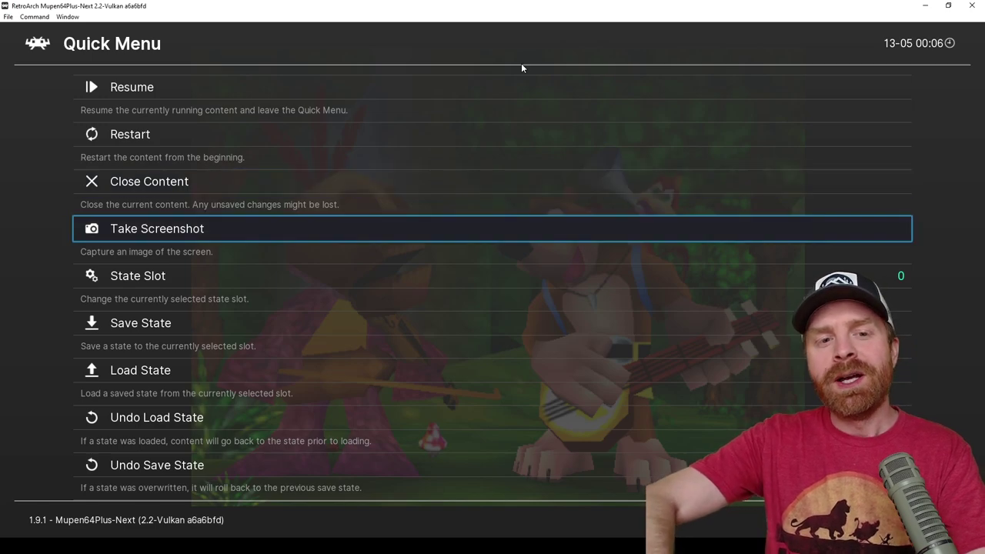
key(Down)
key(Up)
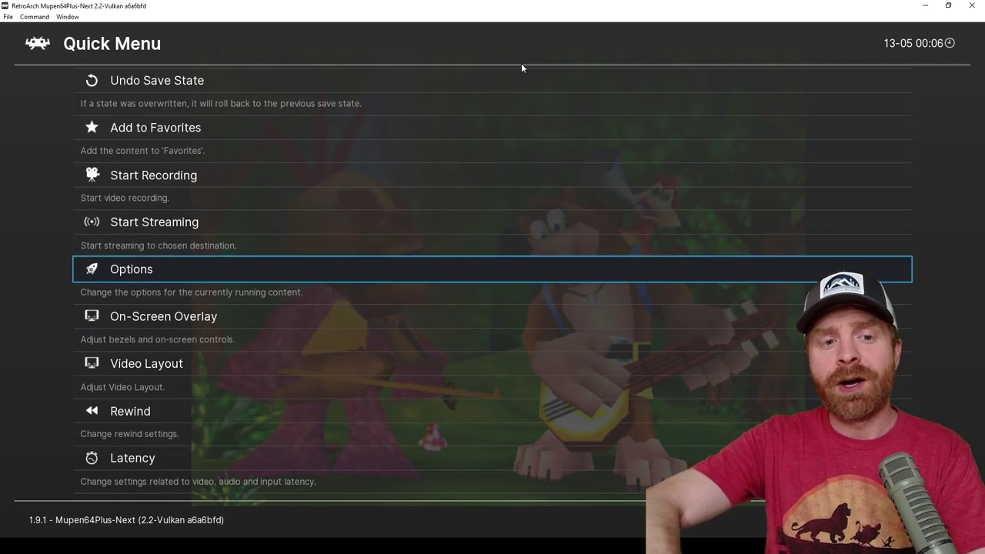
key(Return)
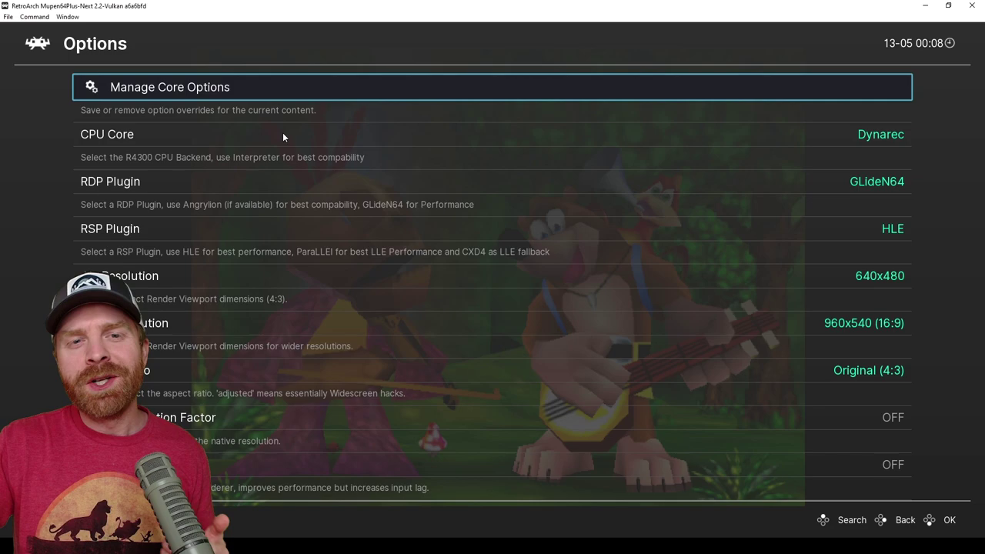
key(Down)
key(Down)
key(Down)
key(Down)
key(Down)
key(Down)
key(Down)
key(Up)
key(Up)
key(Up)
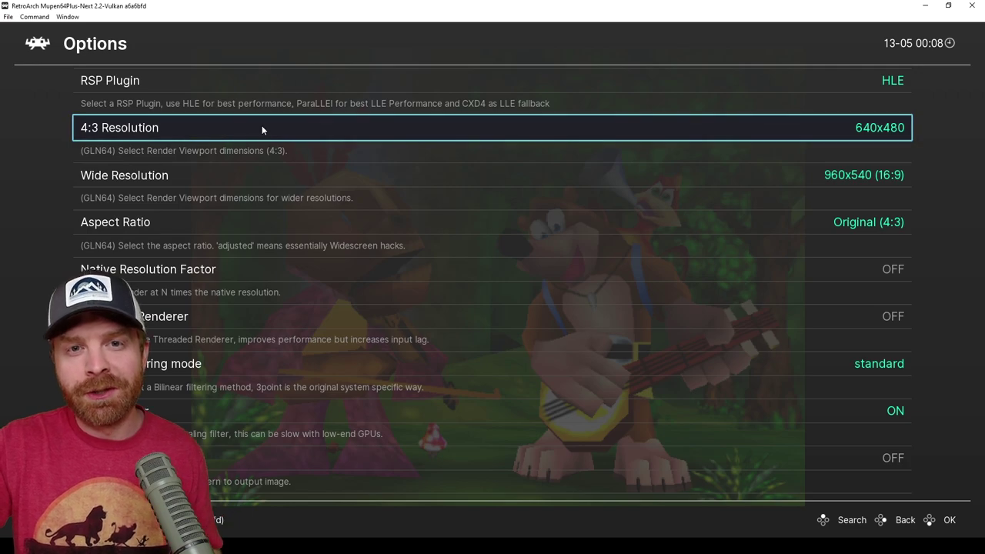
key(Return)
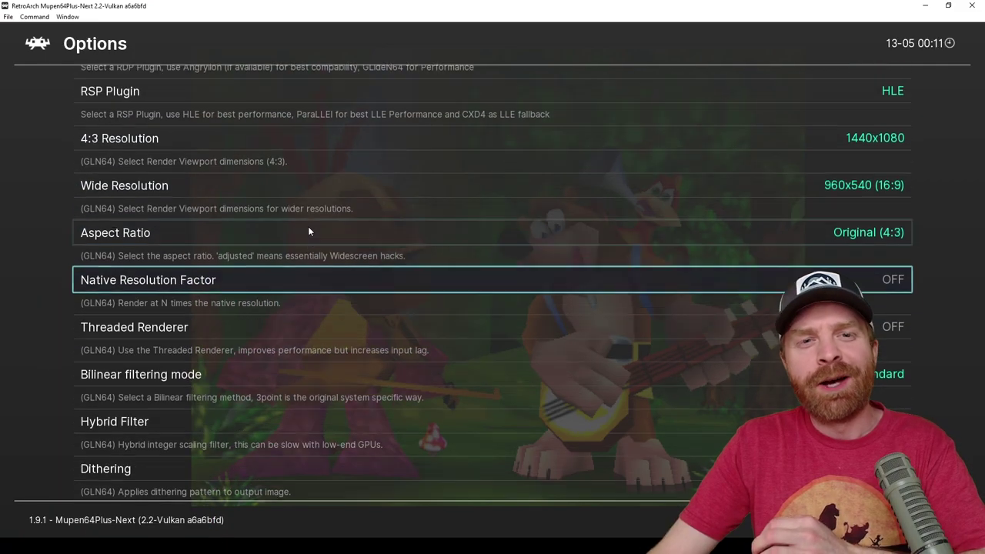
Step: Change Bilinear filtering mode from standard to 3point
scroll(308, 227, down, 4)
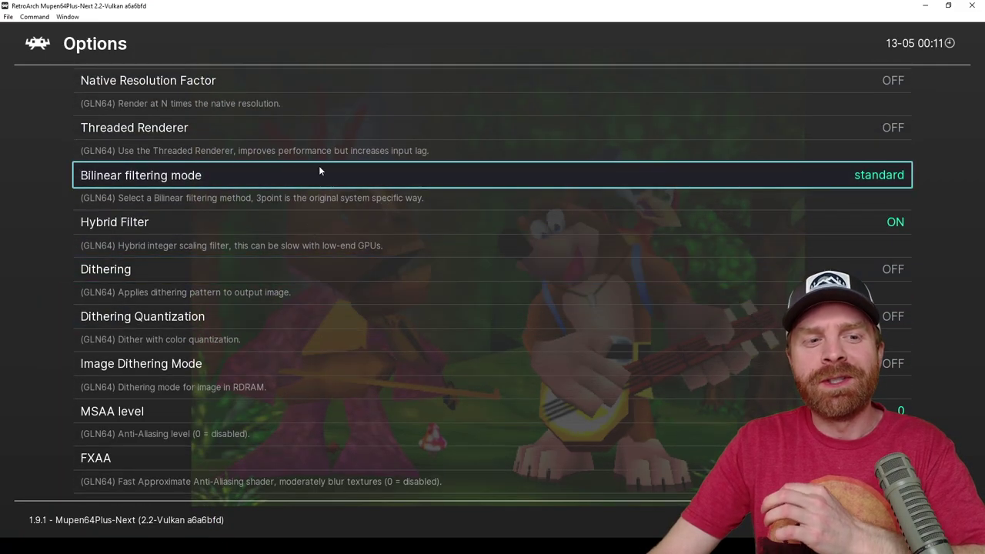
click(327, 180)
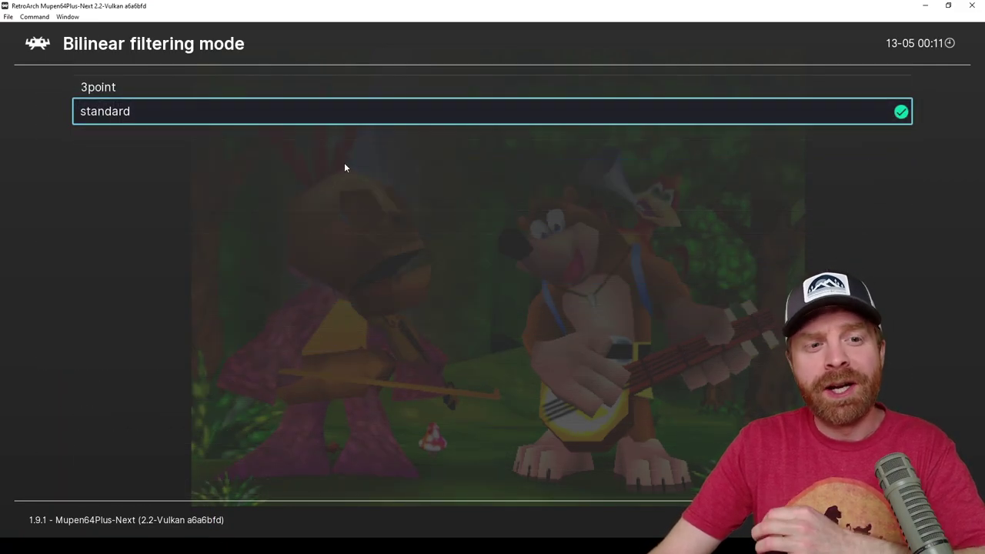
click(358, 88)
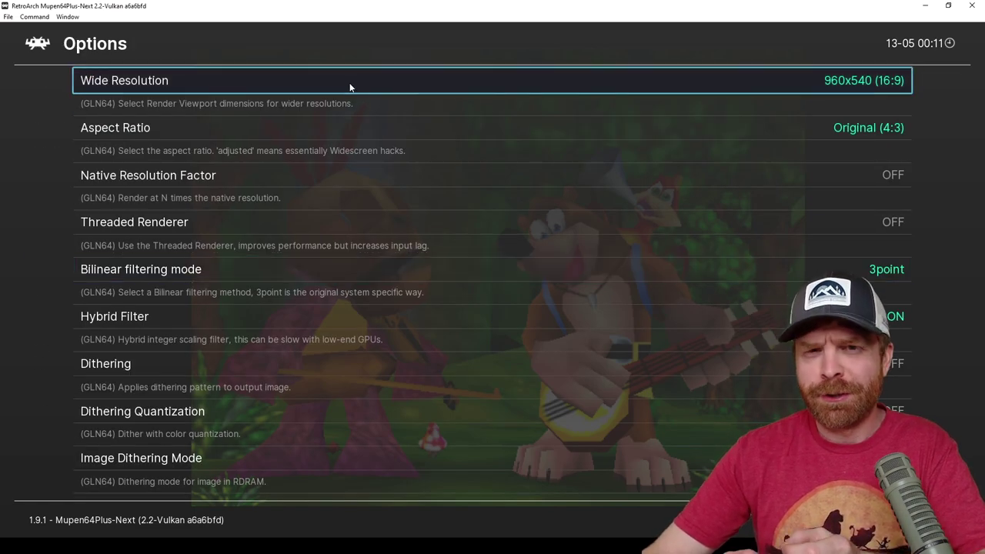
Step: Set the MSAA level to 8 and turn FXAA on at 1
scroll(331, 242, down, 8)
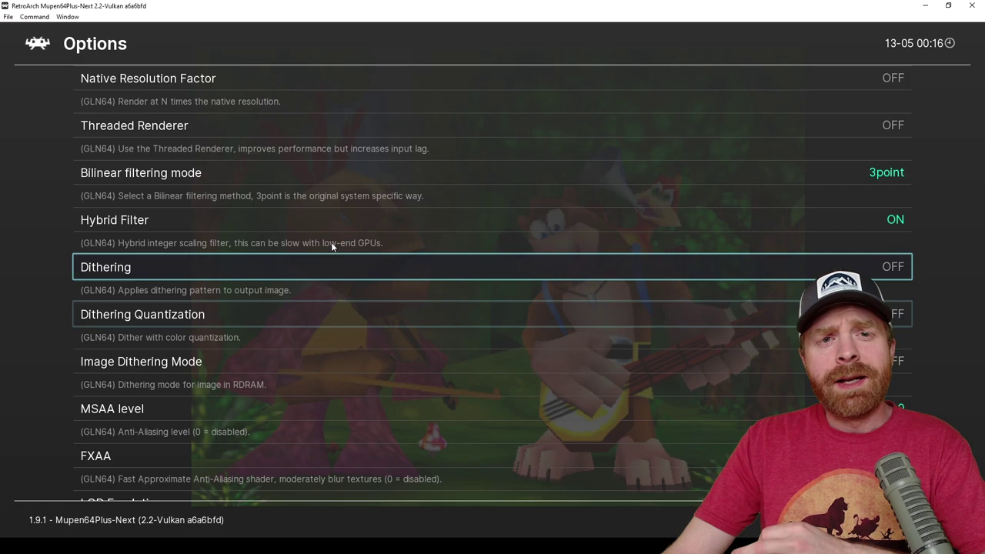
scroll(331, 243, down, 1)
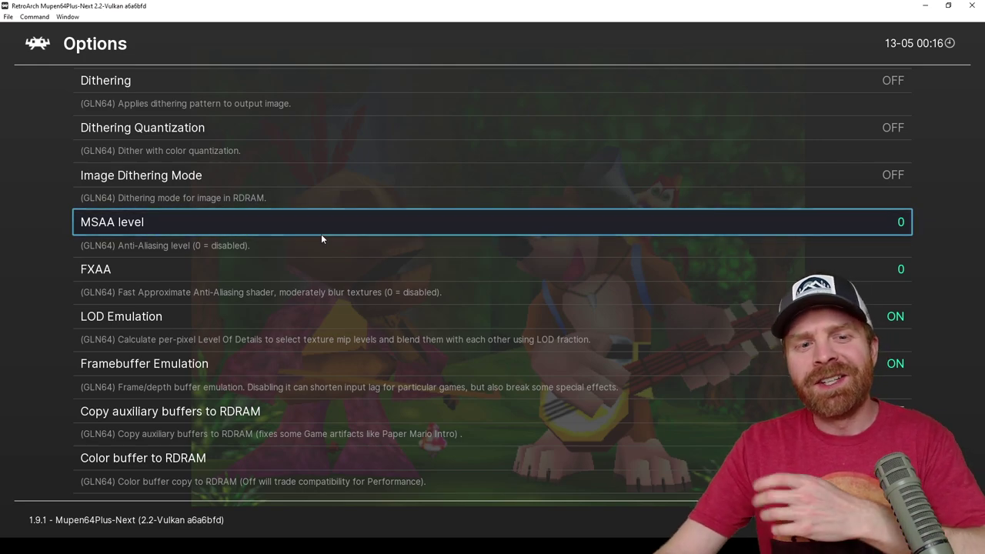
click(335, 230)
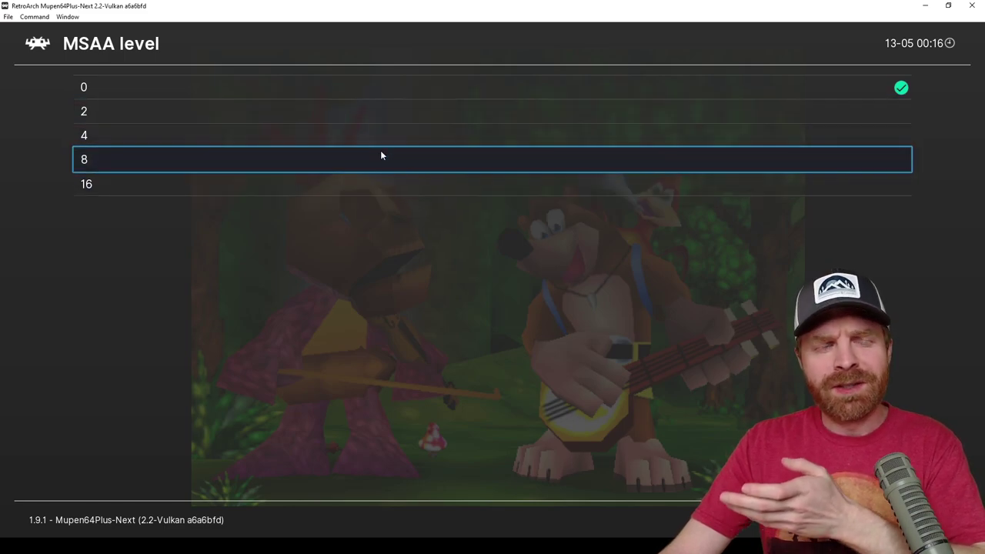
click(381, 156)
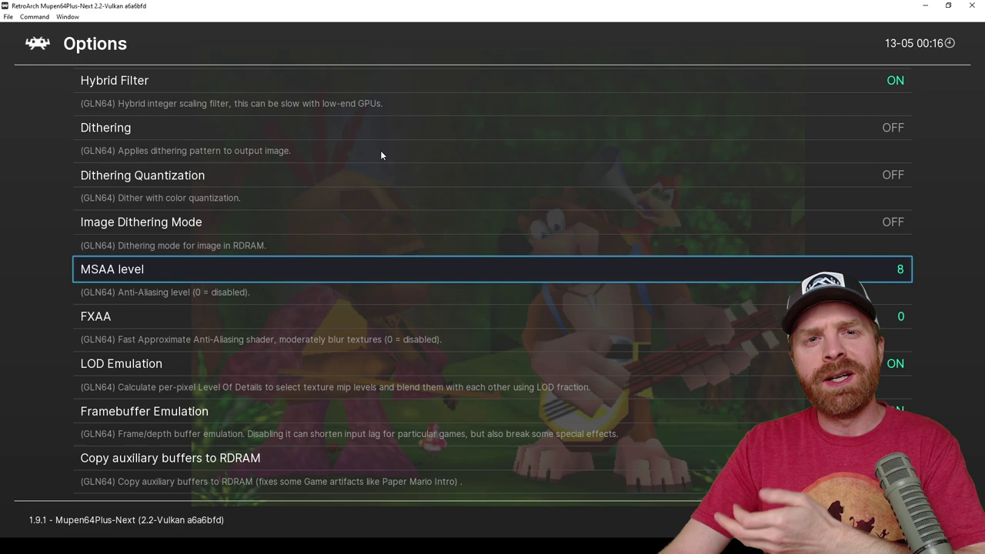
scroll(389, 228, down, 1)
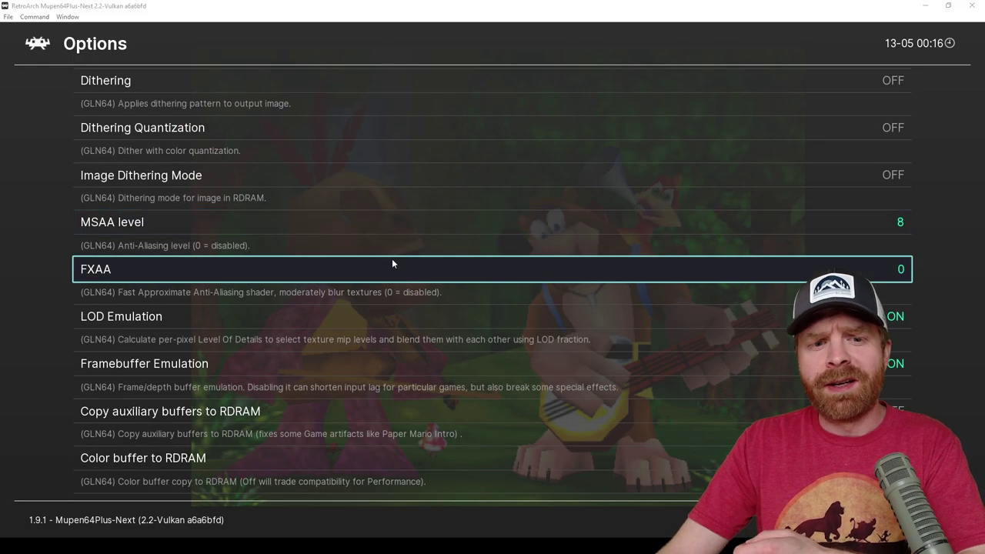
click(392, 262)
click(367, 105)
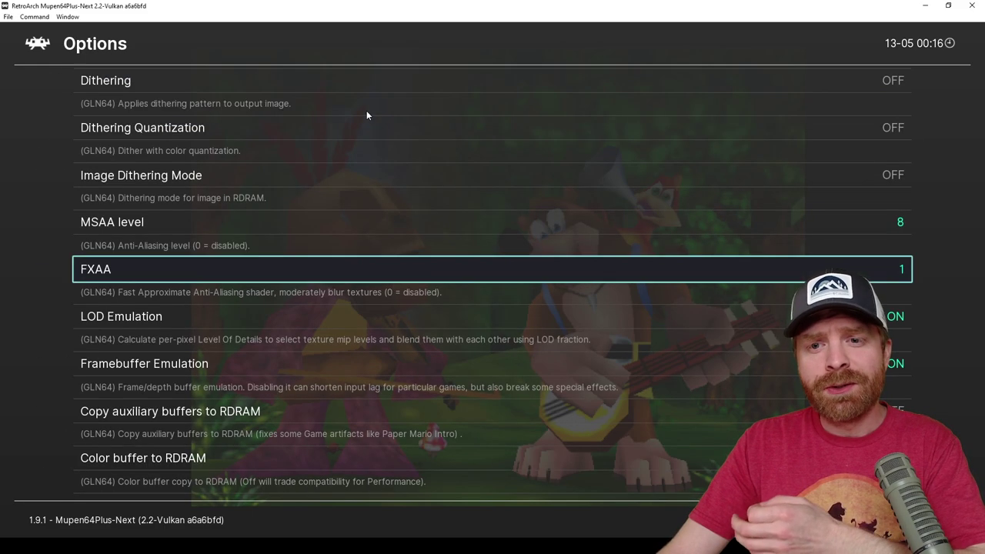
Step: Keep Texture filter at None and bring up the Texture Enhancement choices
scroll(366, 111, down, 11)
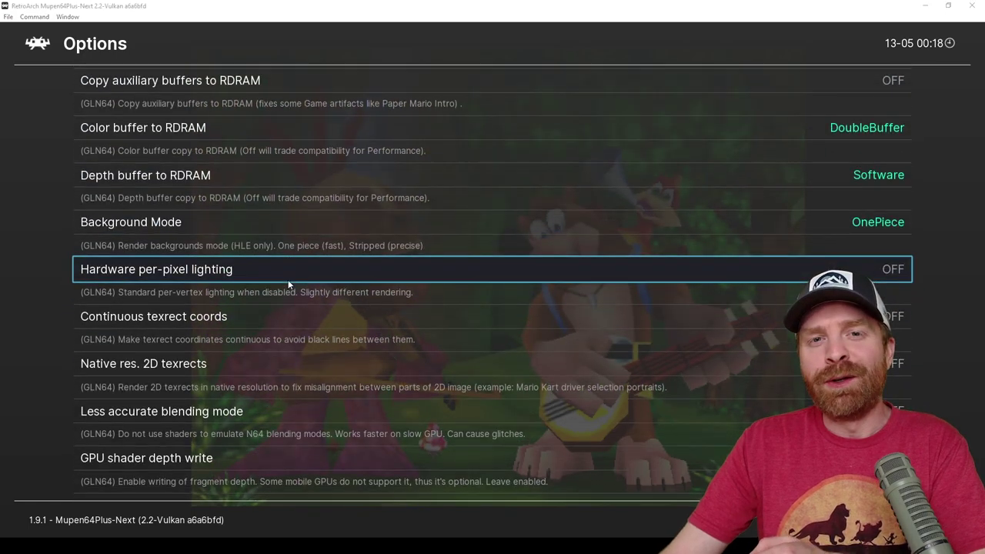
scroll(289, 286, down, 10)
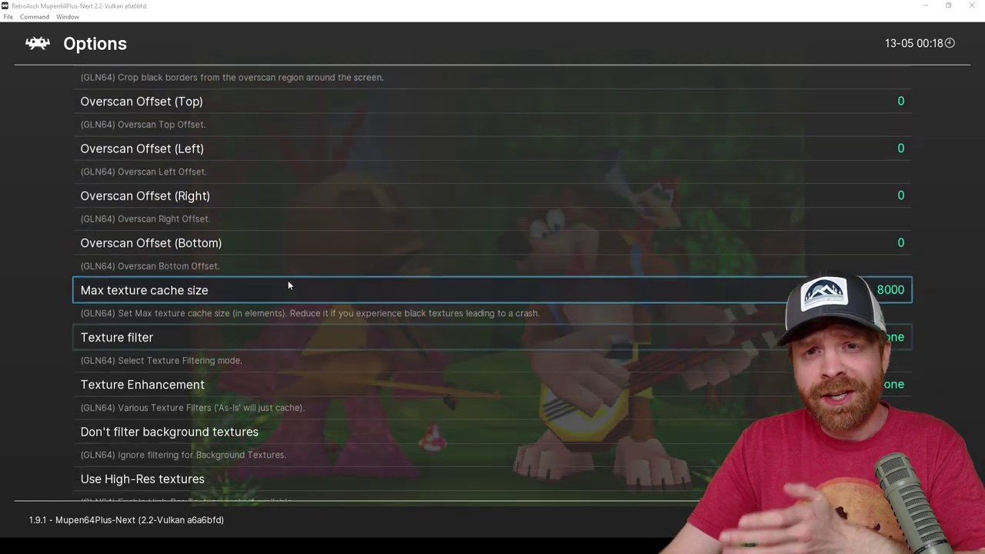
scroll(289, 285, down, 1)
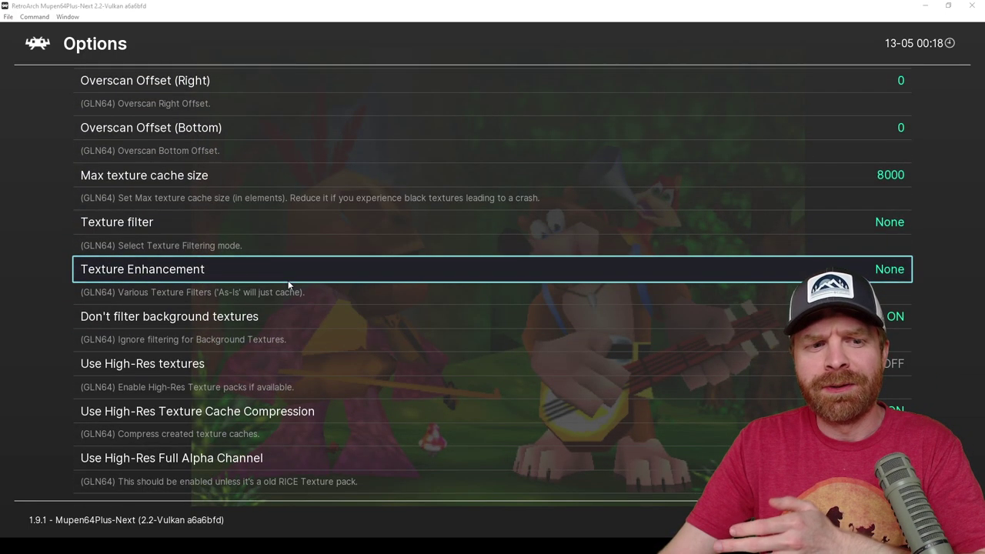
click(310, 231)
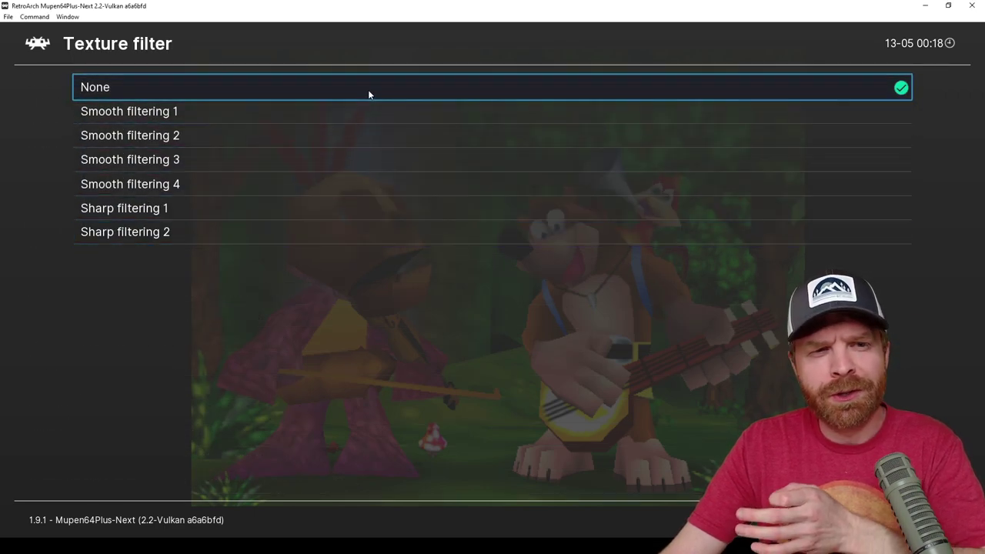
click(366, 90)
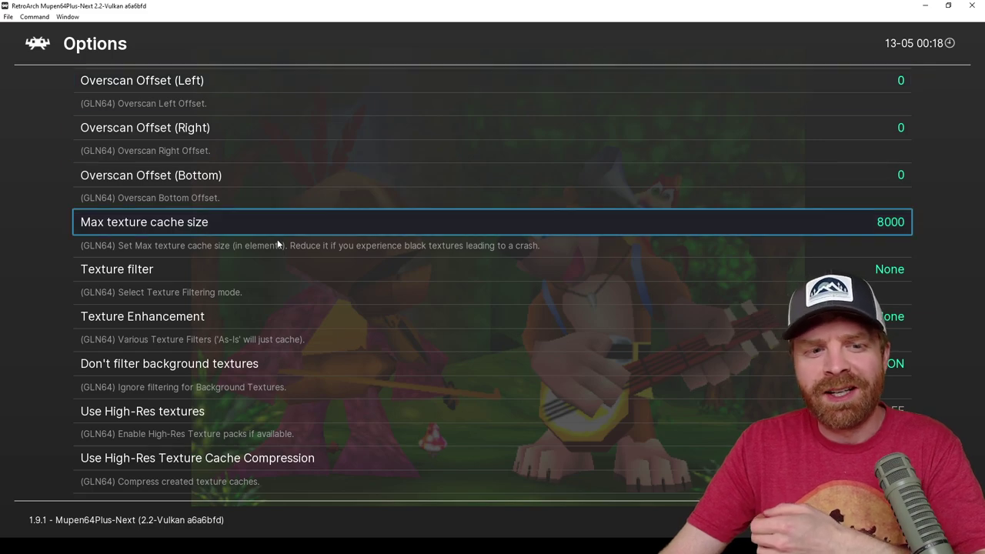
click(313, 323)
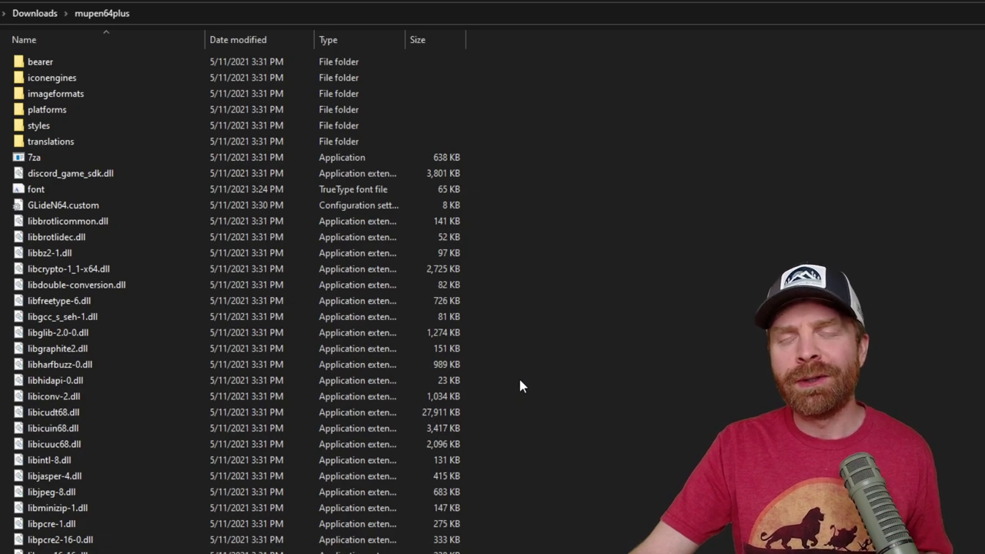
Step: Launch mupen64plus-gui from the extracted mupen64plus folder in Explorer
scroll(515, 381, down, 6)
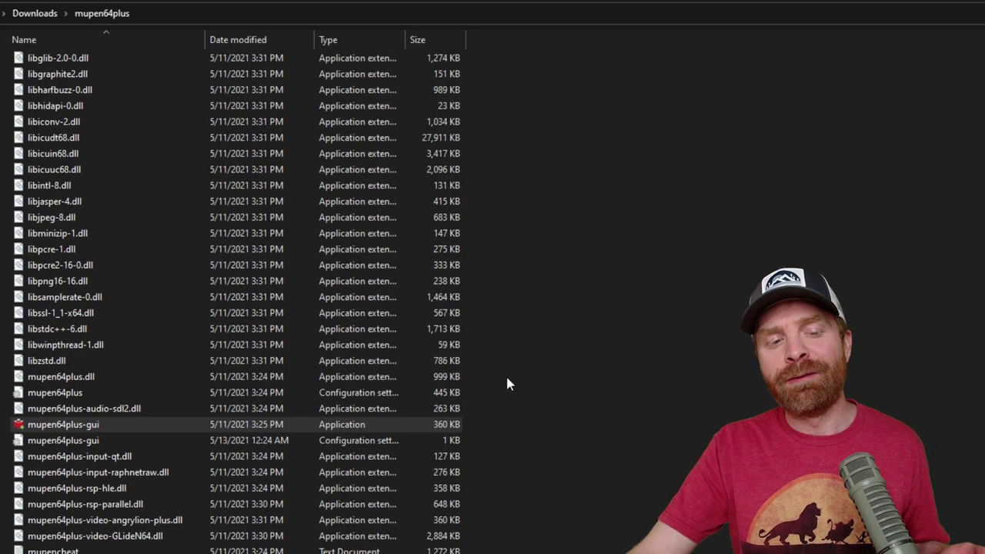
double_click(149, 424)
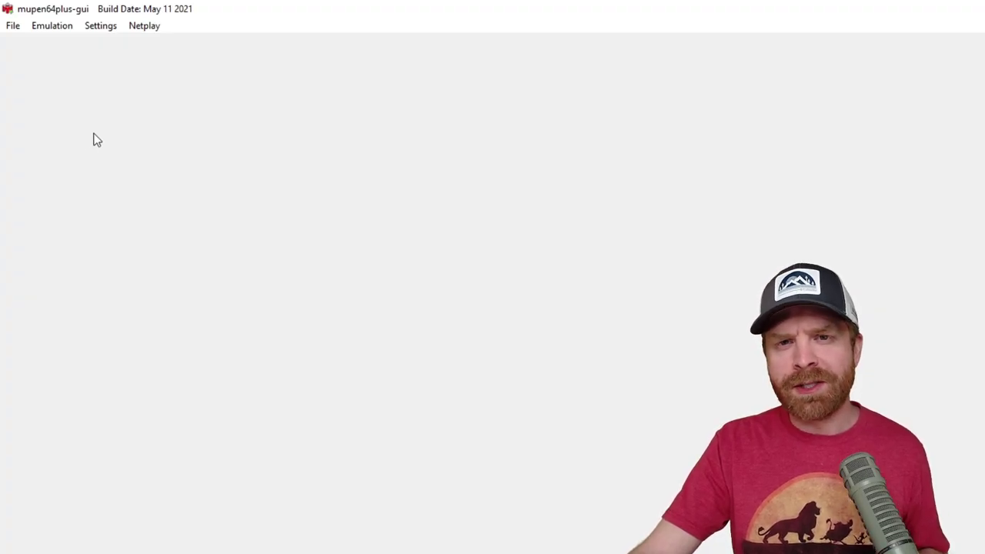
Step: Open Controller Configuration from Settings, move it aside, and show the Manage Profiles page
click(103, 31)
click(212, 80)
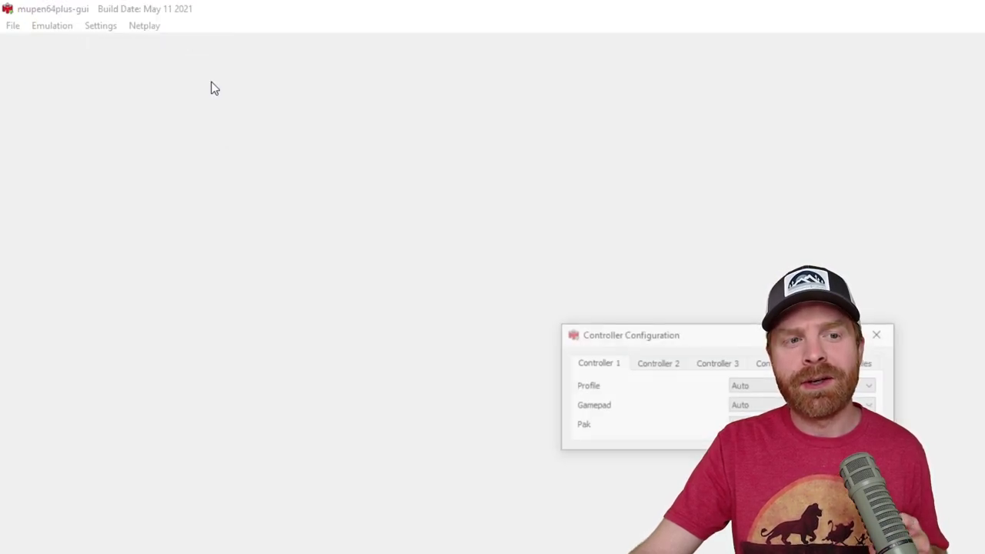
drag(646, 334, 249, 83)
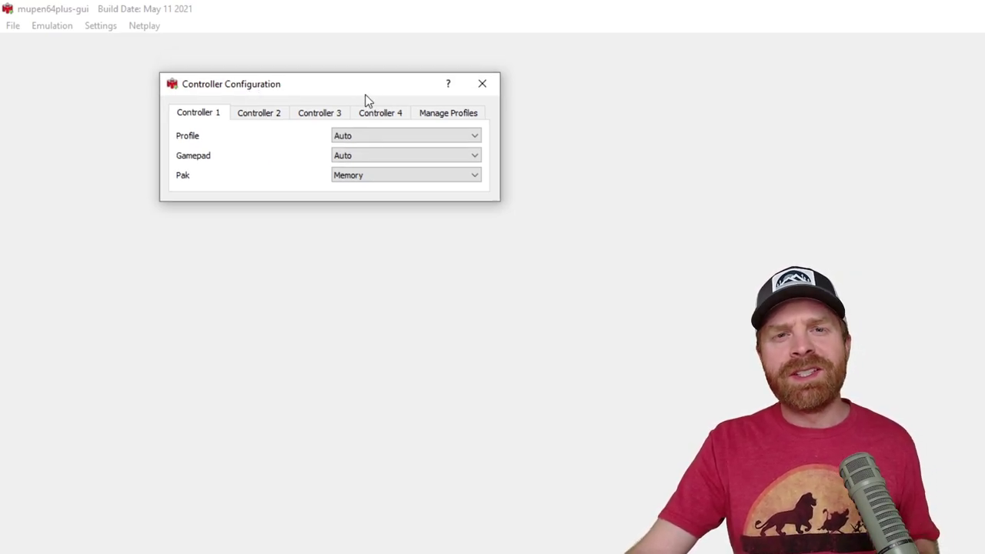
click(438, 115)
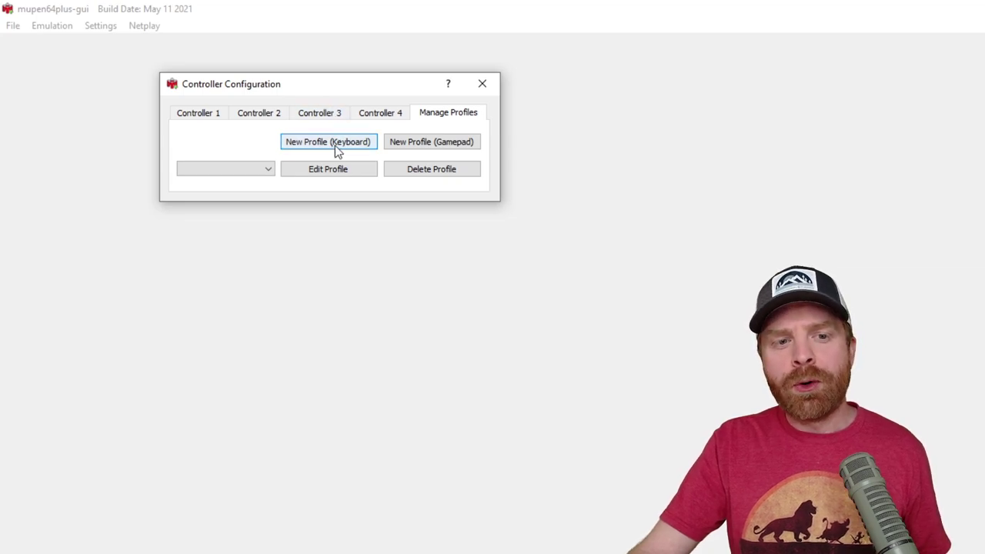
Step: Create a new gamepad profile, give it a name, and start remapping the B and A inputs
click(470, 146)
drag(405, 13, 398, 73)
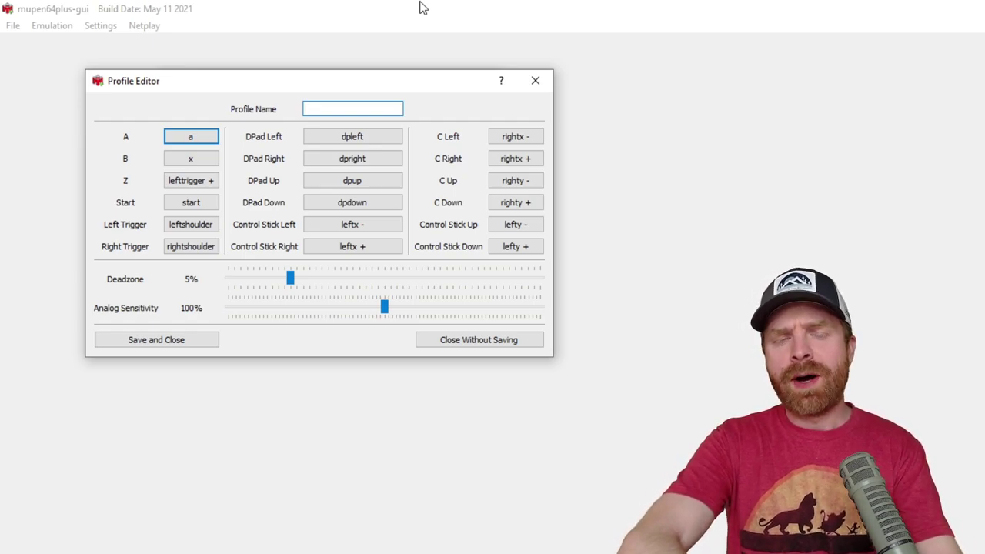
text(Sujano)
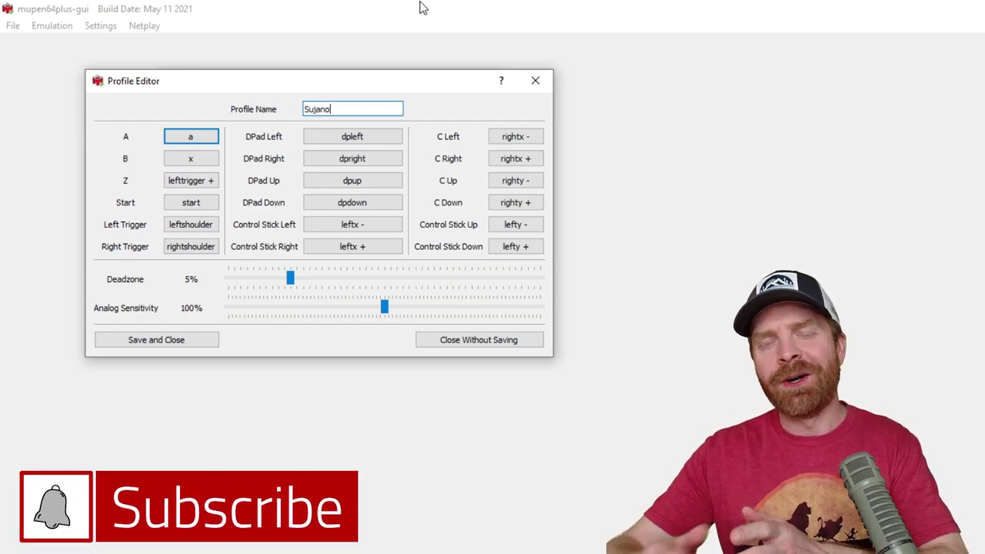
click(189, 159)
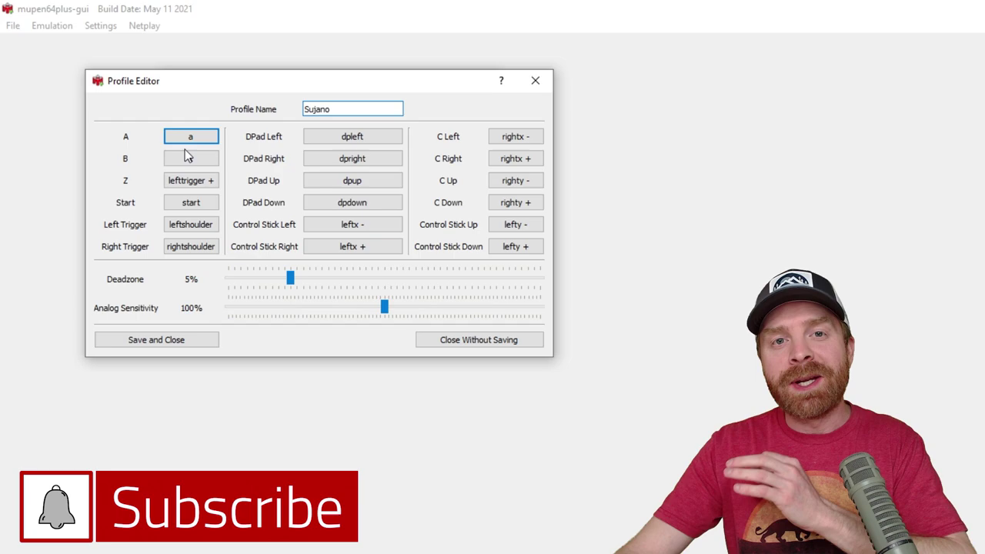
click(189, 141)
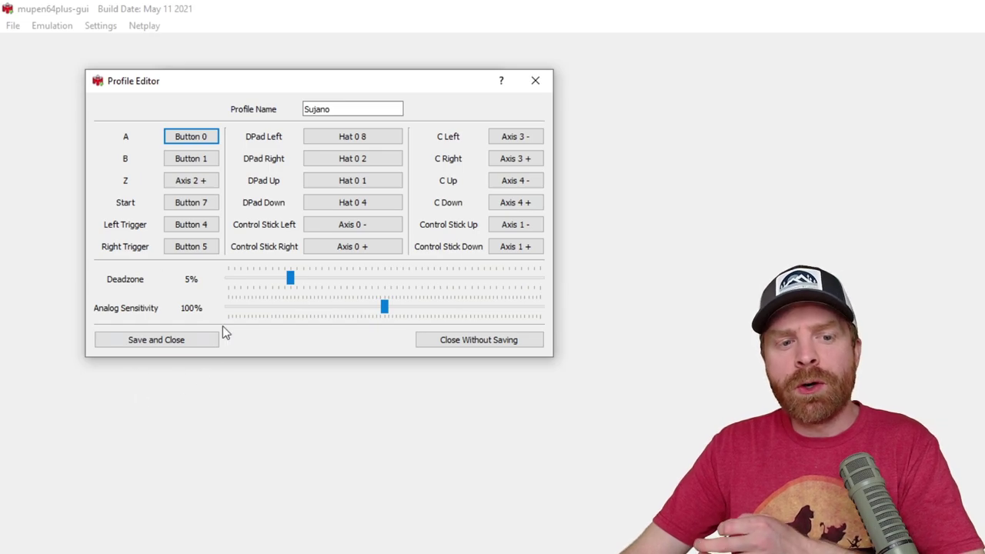
Step: Save the profile, then assign it and gamepad 0:Xbox 360 Controller to Controller 1
click(156, 340)
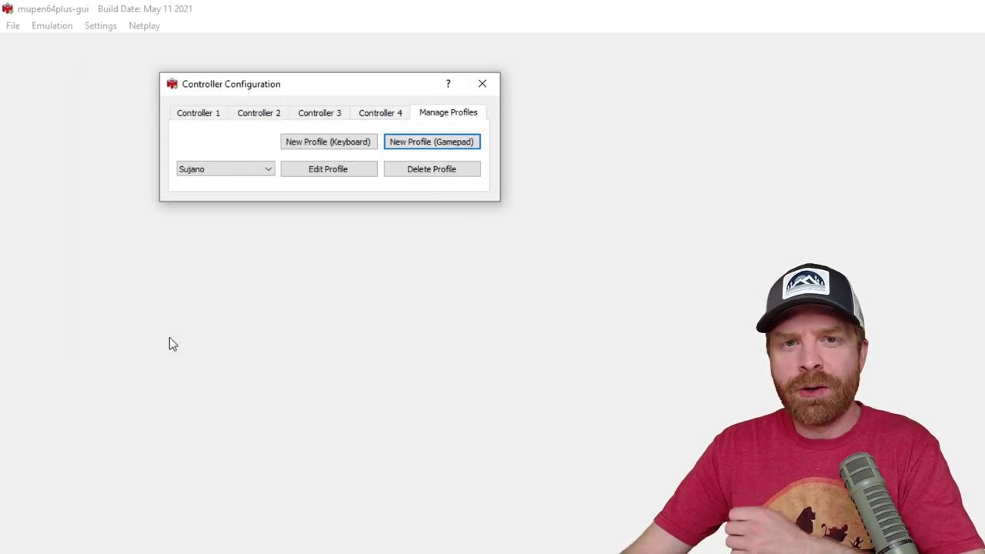
click(194, 117)
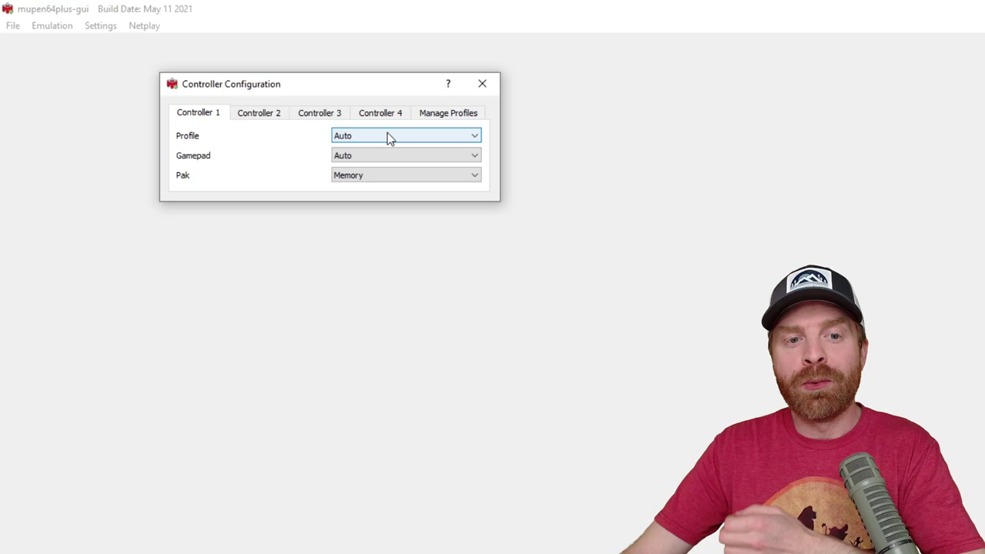
click(387, 135)
click(387, 158)
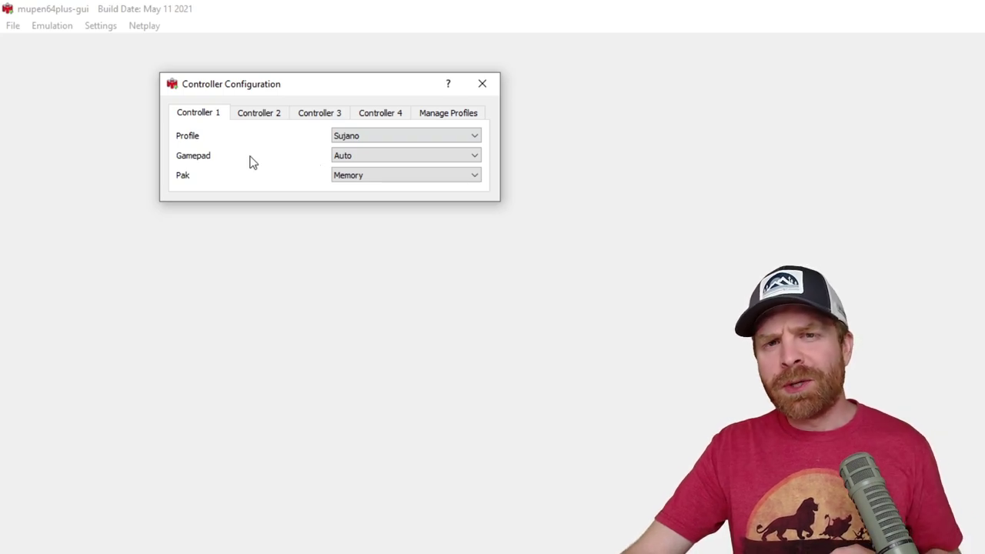
click(358, 163)
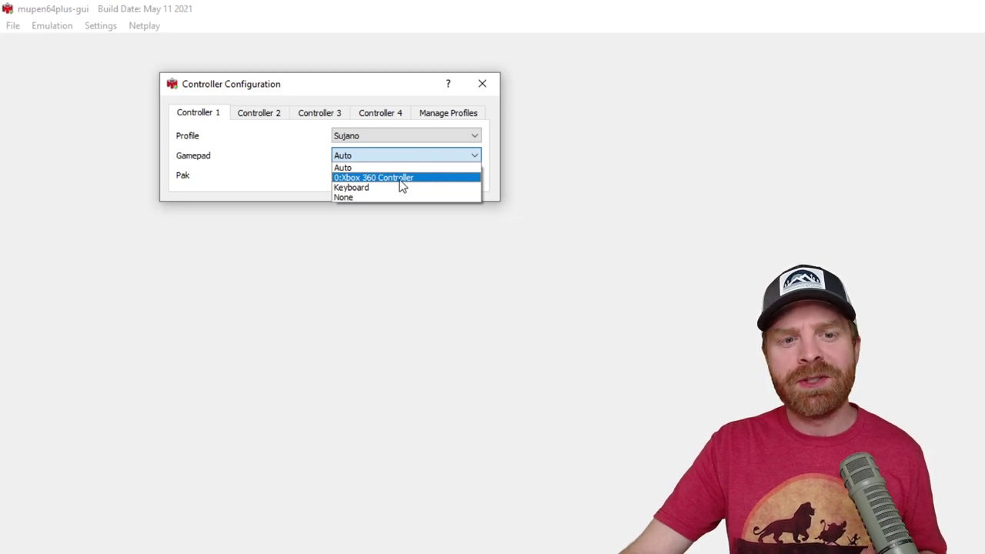
click(401, 178)
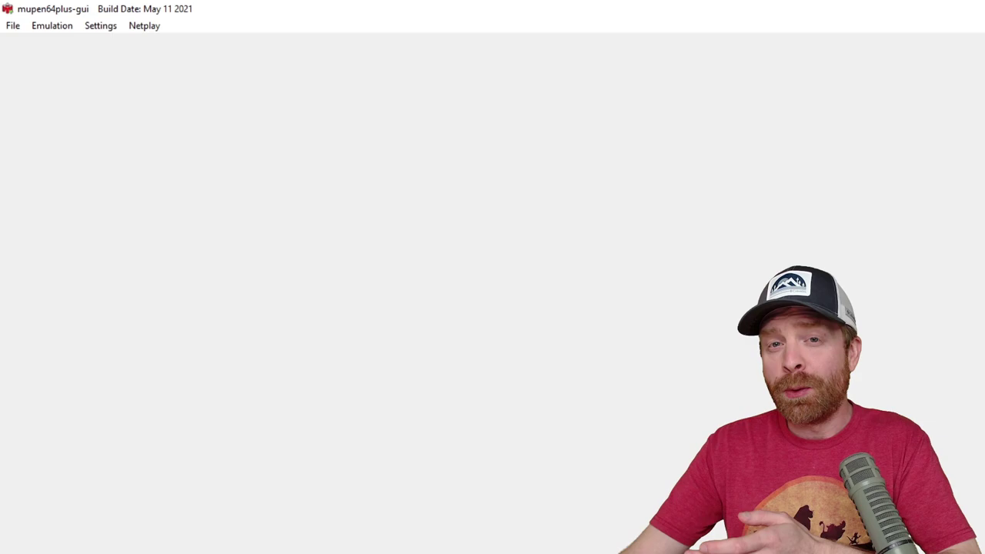
Step: In GLideN64 video settings, set anisotropic filtering to 16x and bilinear filtering to N64-style 3 point
click(98, 31)
click(167, 94)
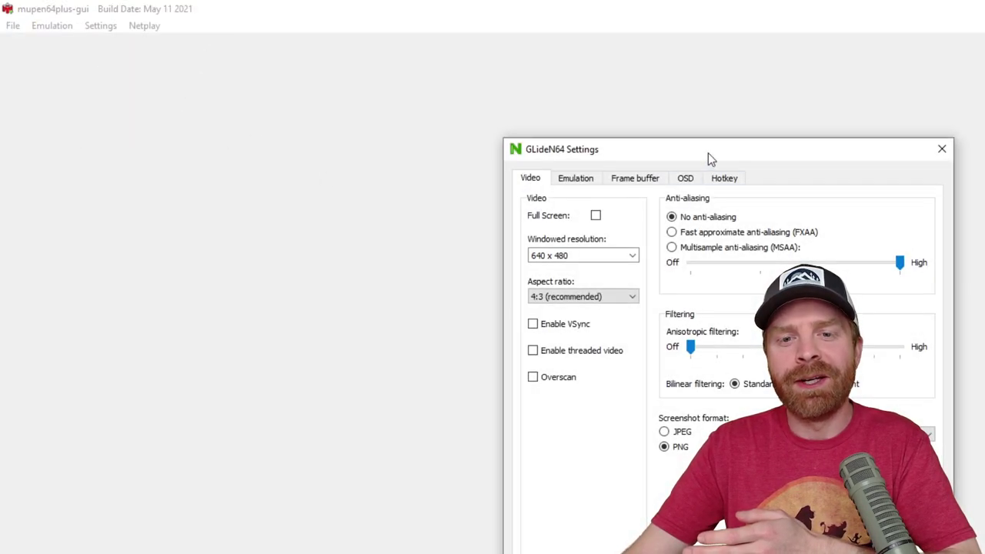
drag(715, 152, 317, 44)
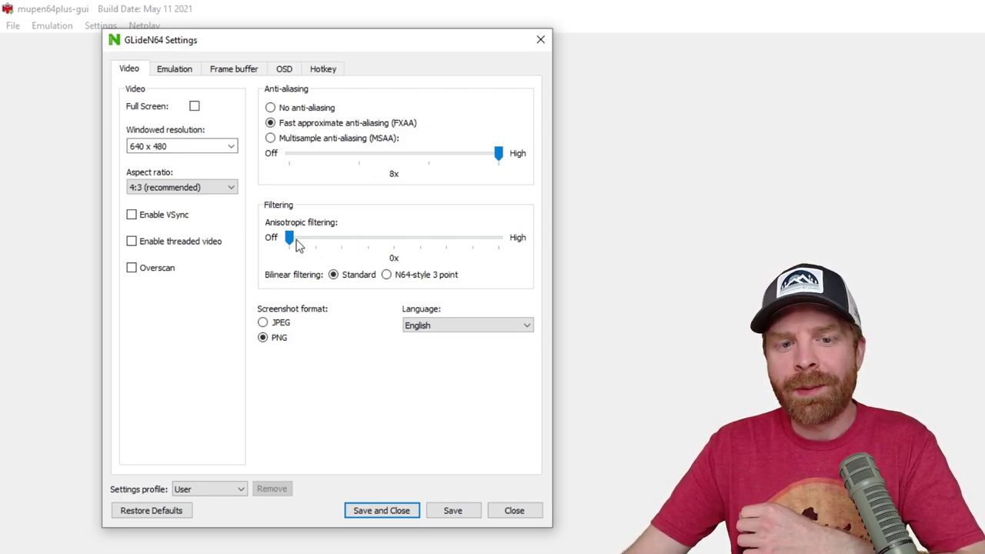
drag(289, 239, 521, 253)
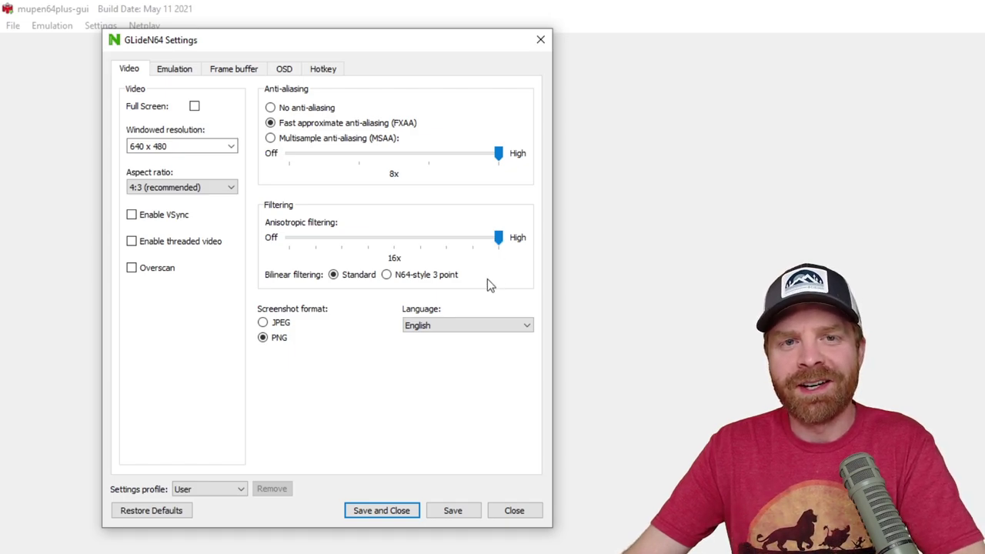
click(387, 277)
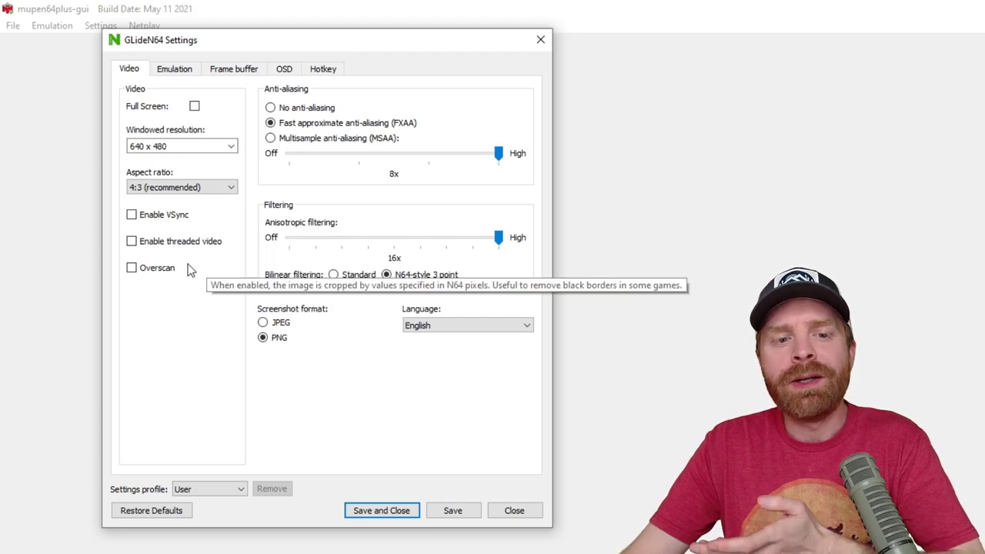
Step: Check the windowed resolution list, keeping 640 x 480
mouse_move(197, 253)
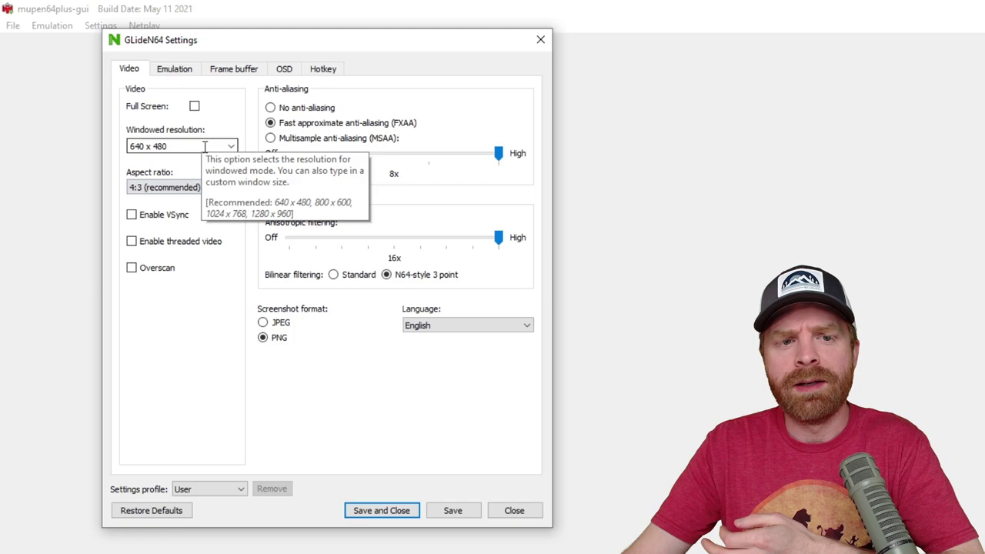
click(231, 146)
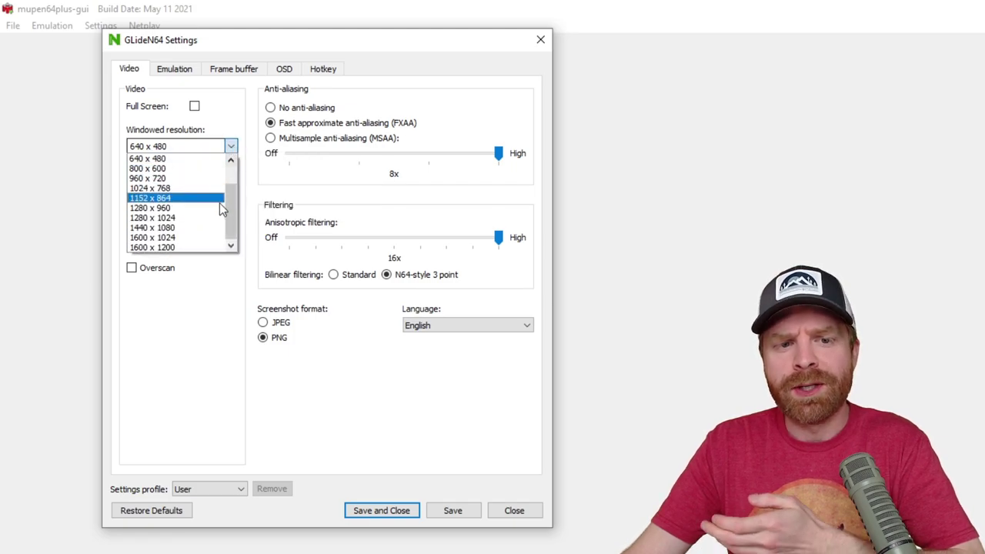
click(167, 160)
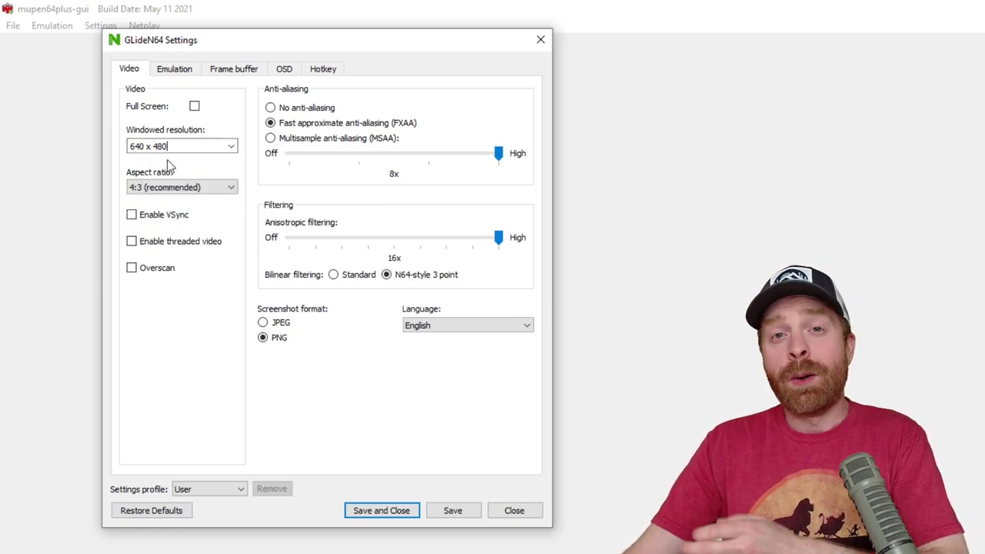
Step: On the Emulation tab, set the N64 resolution multiple to 16x and enable pixel coverage calculation
click(178, 71)
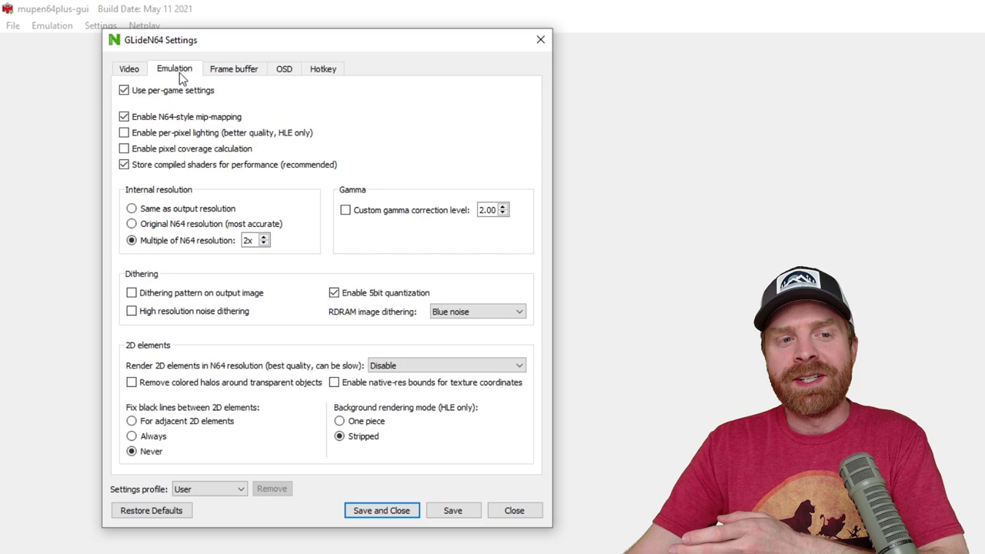
click(264, 238)
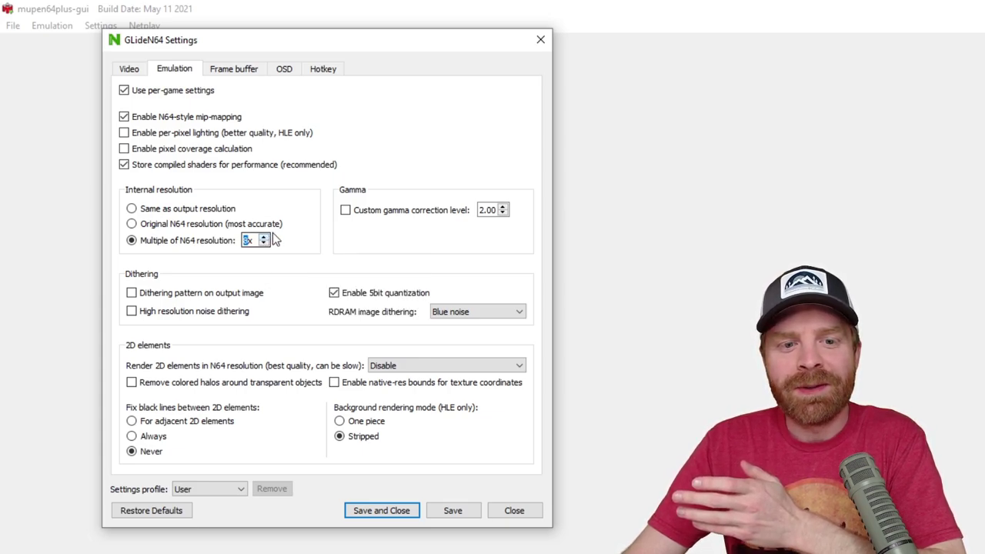
text(16)
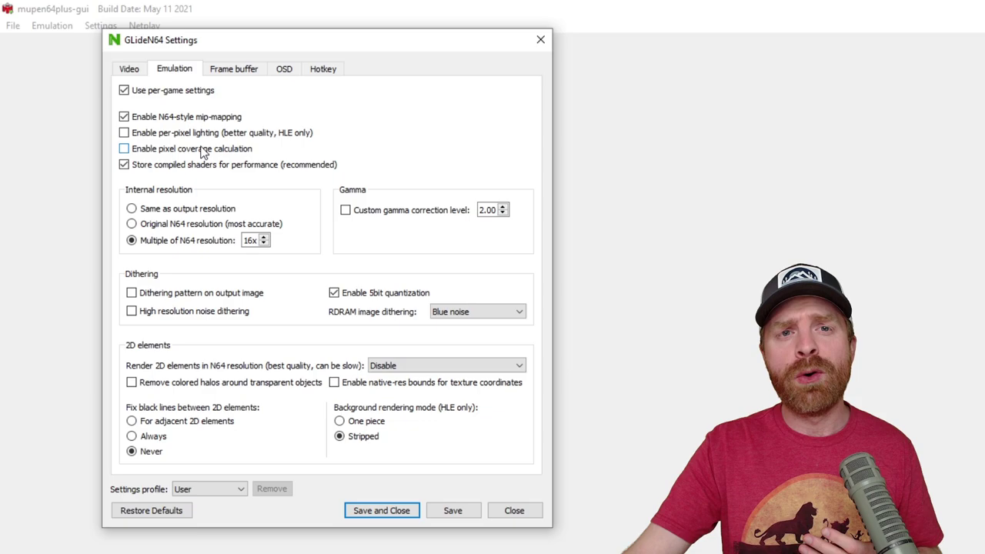
mouse_move(202, 151)
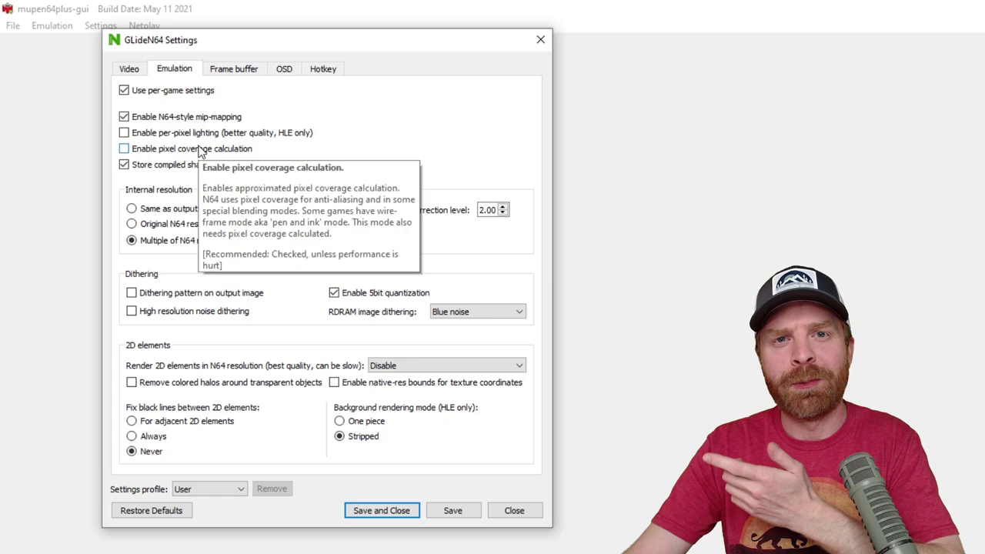
click(198, 149)
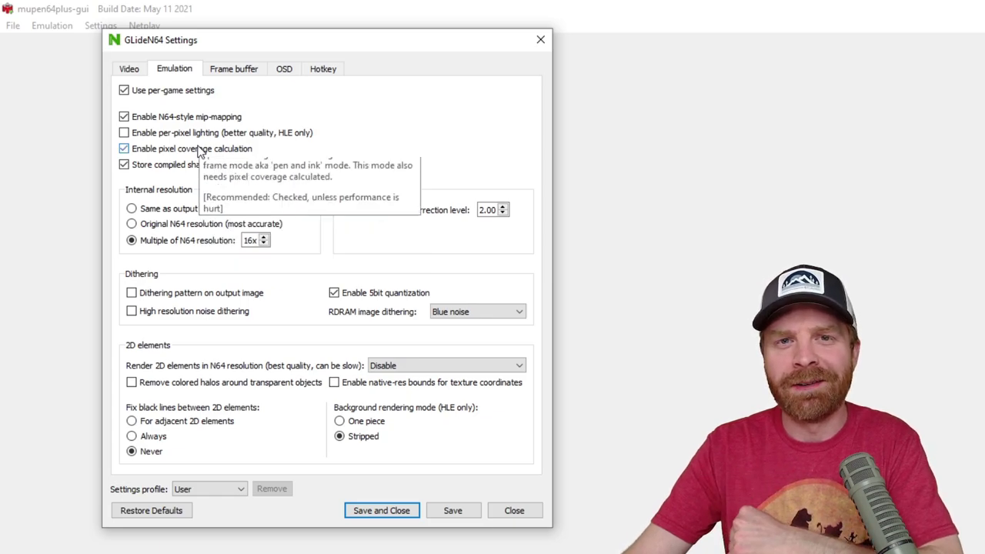
Step: Save the GLideN64 settings and choose File > Open ROM
click(377, 511)
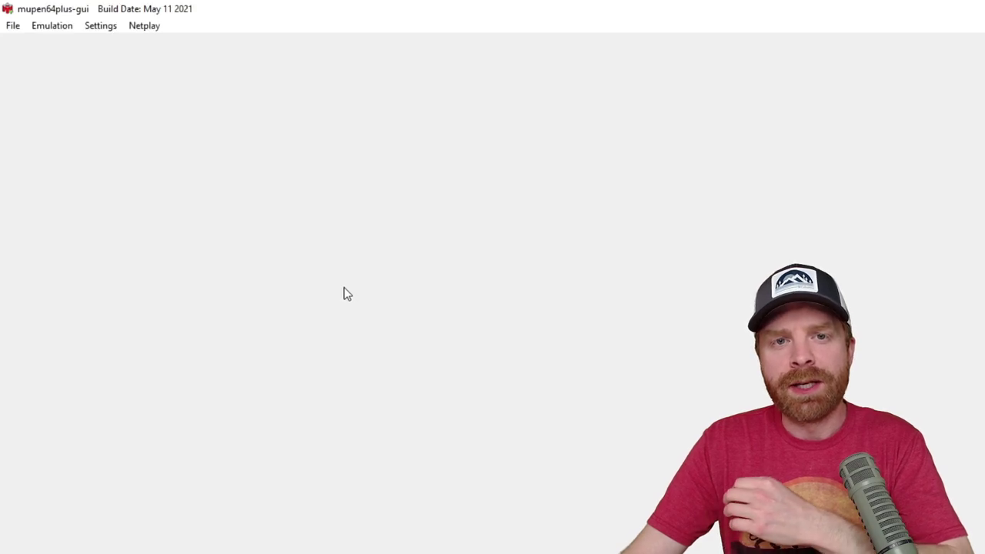
click(14, 26)
click(29, 42)
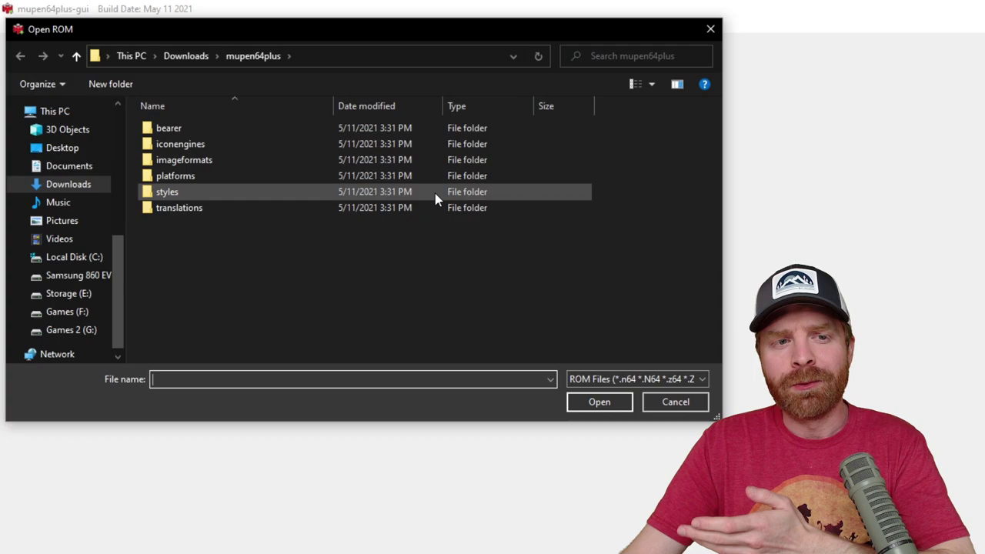